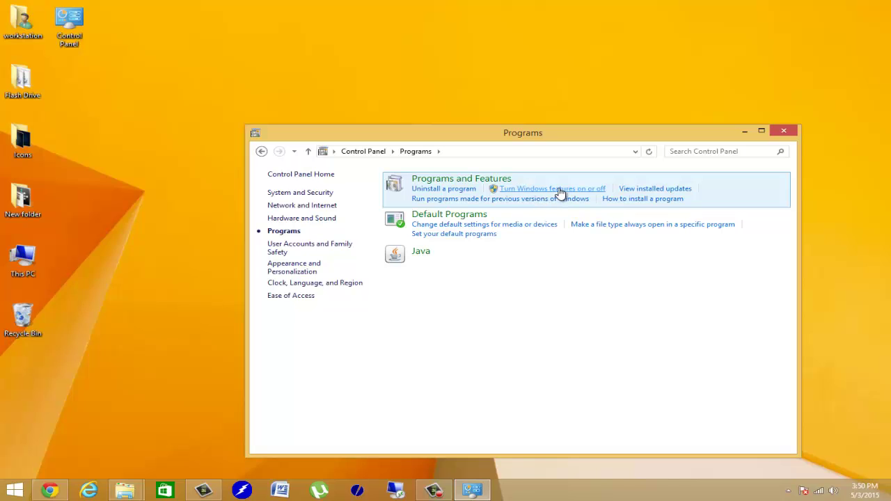
# - Turn on the Hyper-V Windows feature with all its management tools and platform components, and confirm the installation
pyautogui.click(560, 189)
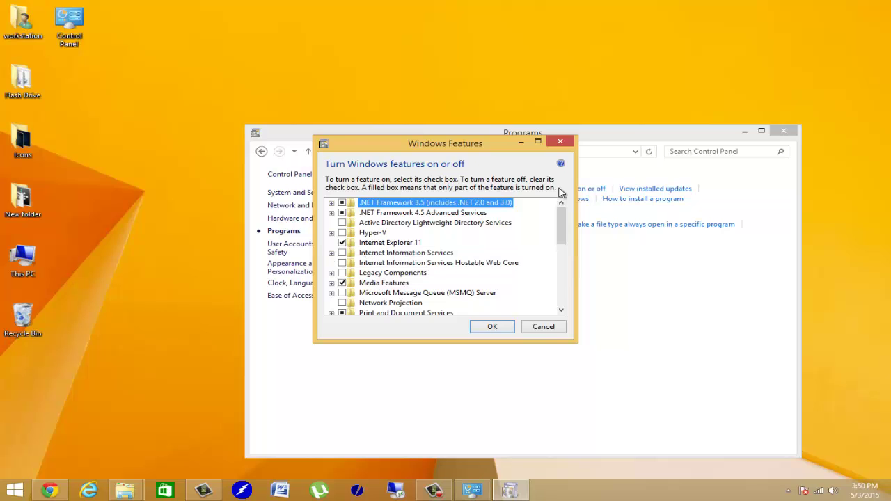
pyautogui.press('Down')
pyautogui.press('Down')
pyautogui.press('Down')
pyautogui.press('space')
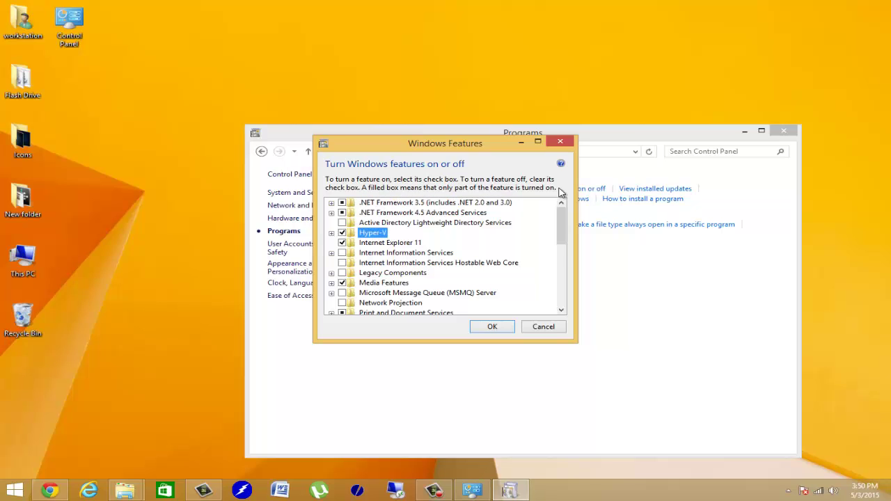
pyautogui.press('Right')
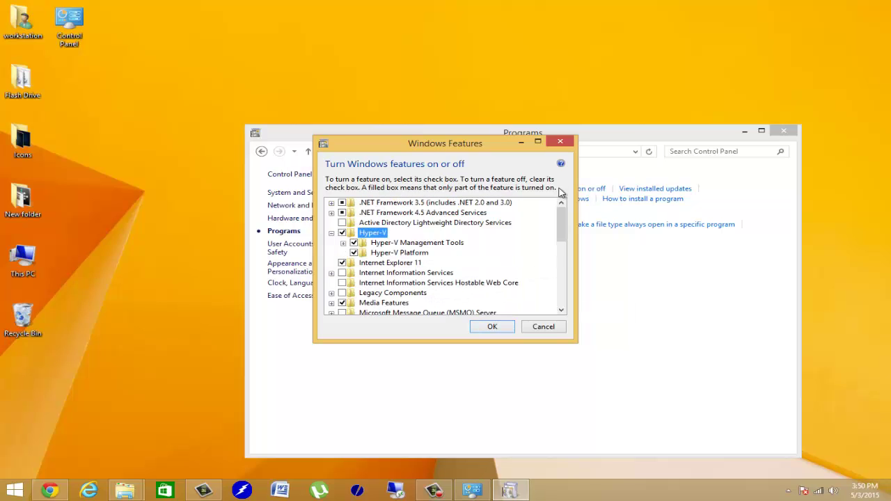
pyautogui.press('KP_Multiply')
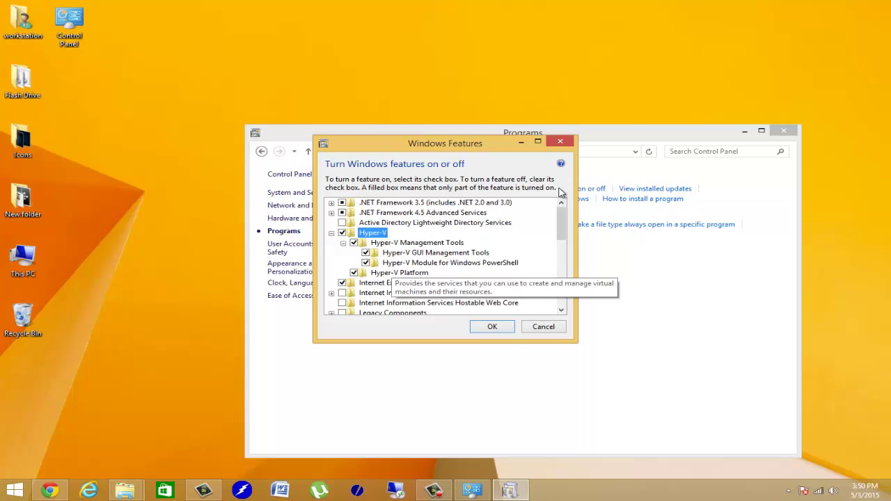
pyautogui.press('Left')
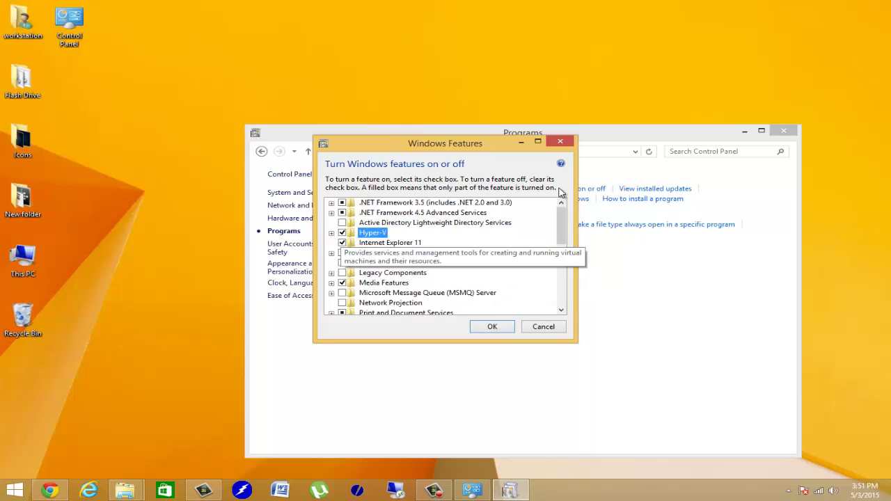
pyautogui.press('Return')
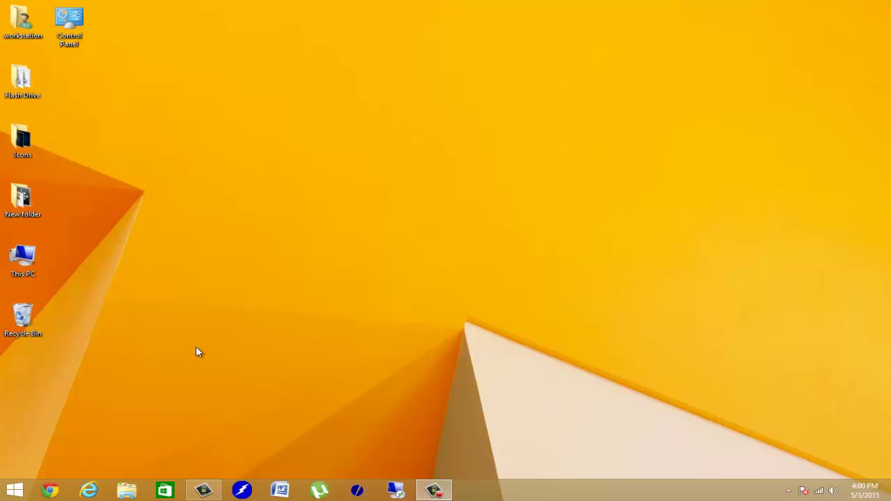
# - Search the Start menu for "hyper-" and send a Hyper-V Manager shortcut to the desktop
pyautogui.click(11, 491)
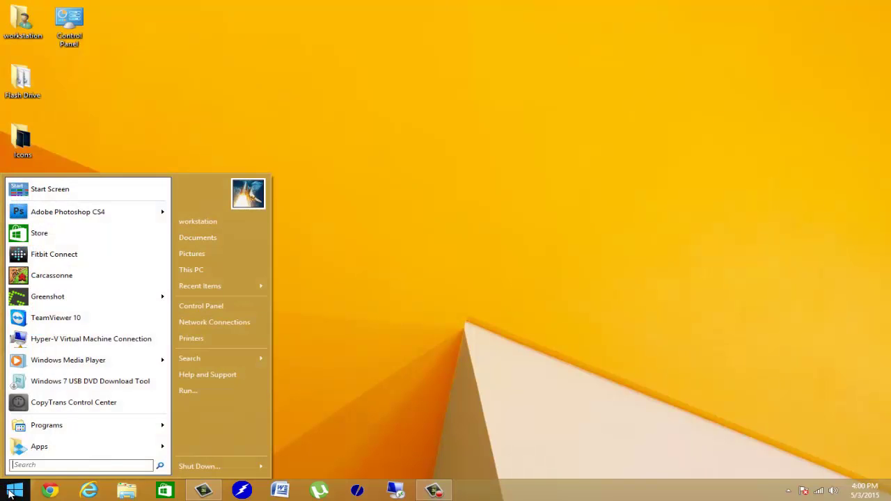
pyautogui.write('hyper')
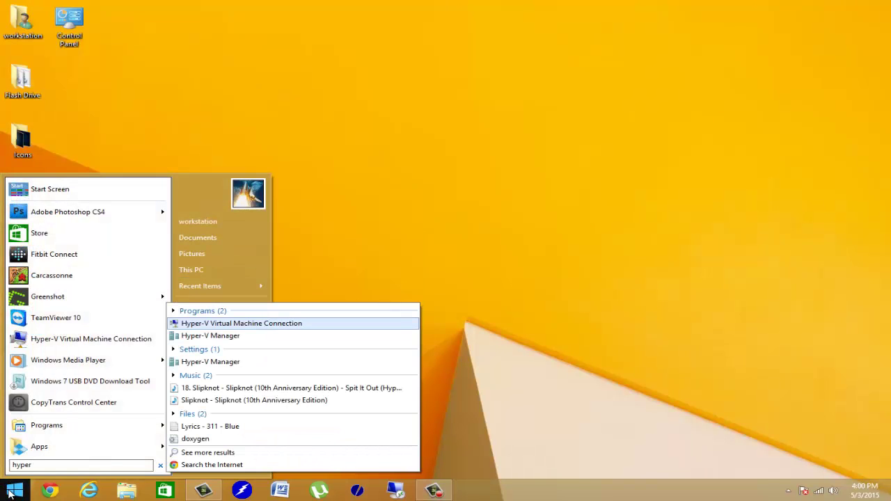
pyautogui.write('-')
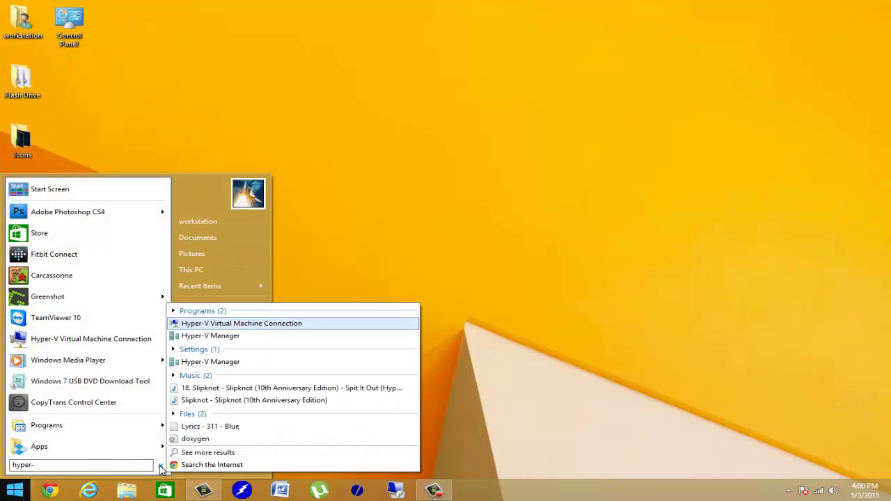
pyautogui.rightClick(228, 344)
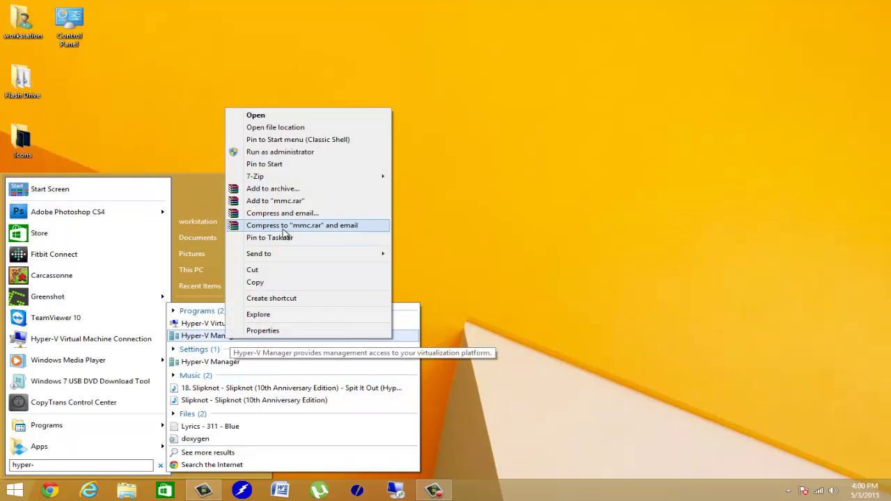
pyautogui.moveTo(303, 257)
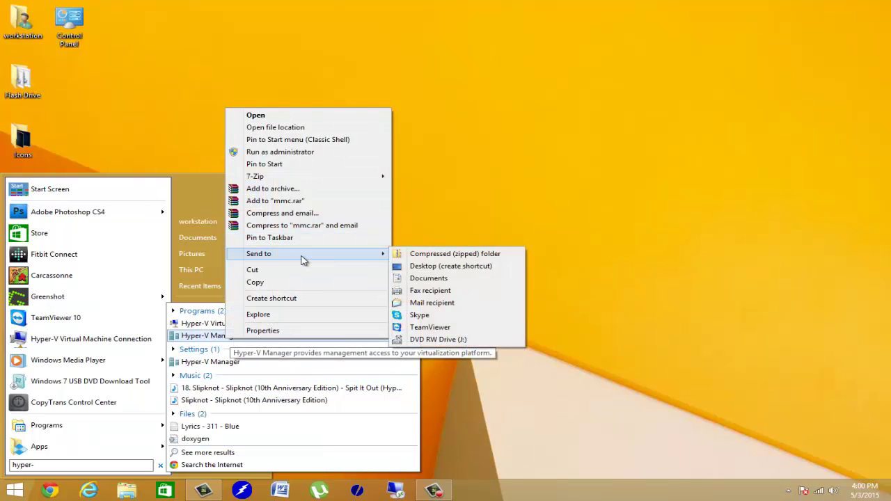
pyautogui.click(446, 266)
pyautogui.click(392, 179)
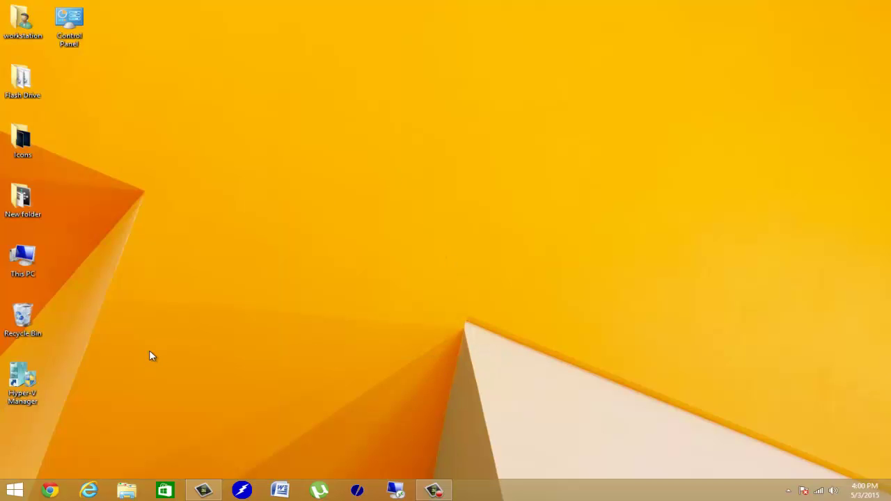
# - Launch Hyper-V Manager from its desktop shortcut and open the Hyper-V Settings for the WORKSTATION server
pyautogui.doubleClick(28, 380)
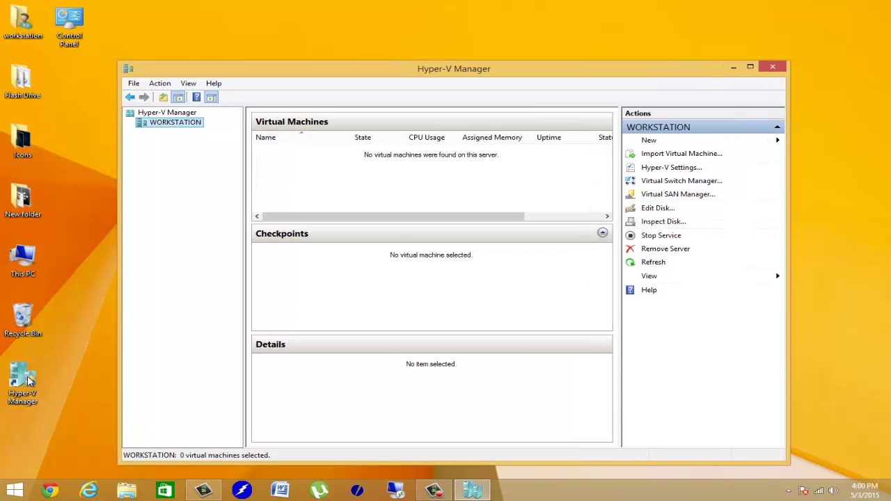
pyautogui.press('alt')
pyautogui.press('Escape')
pyautogui.press('alt')
pyautogui.press('Left')
pyautogui.press('Left')
pyautogui.press('Left')
pyautogui.press('Down')
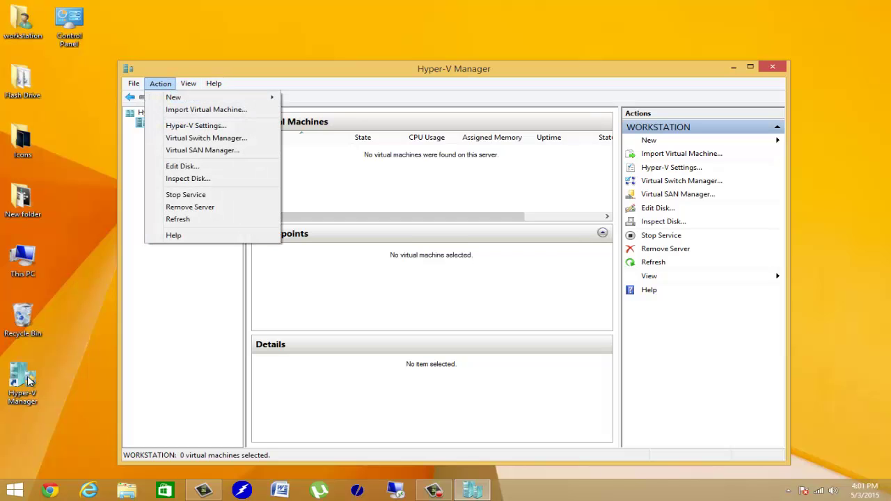
pyautogui.press('Down')
pyautogui.press('Down')
pyautogui.press('Return')
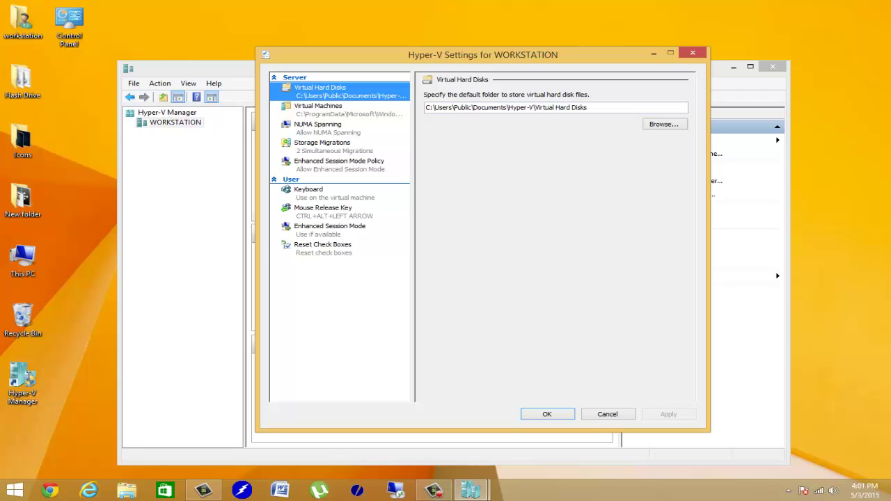
# - Browse to the Storage (G:) drive for the default virtual hard disk folder
pyautogui.press('Tab')
pyautogui.press('Tab')
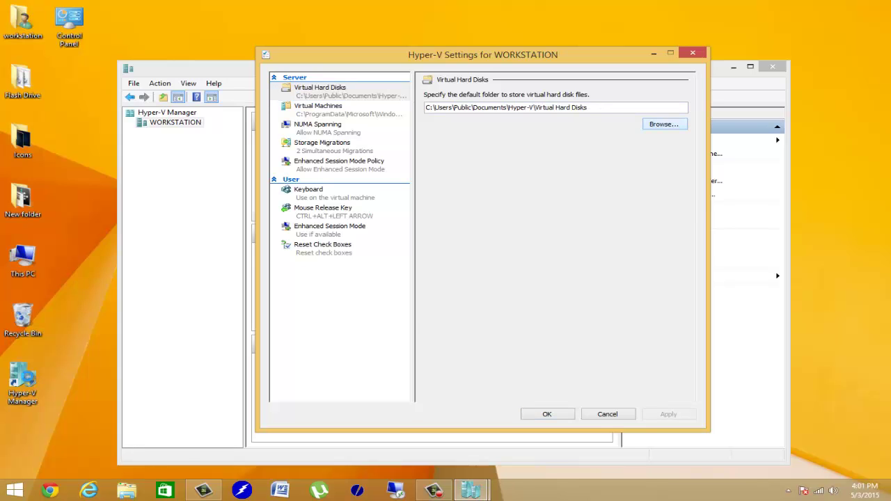
pyautogui.press('Return')
pyautogui.press('Down')
pyautogui.press('Down')
pyautogui.press('Down')
pyautogui.press('Down')
pyautogui.press('Down')
pyautogui.press('Down')
pyautogui.press('Down')
pyautogui.press('Down')
pyautogui.press('Down')
pyautogui.press('Down')
pyautogui.press('Down')
pyautogui.press('Down')
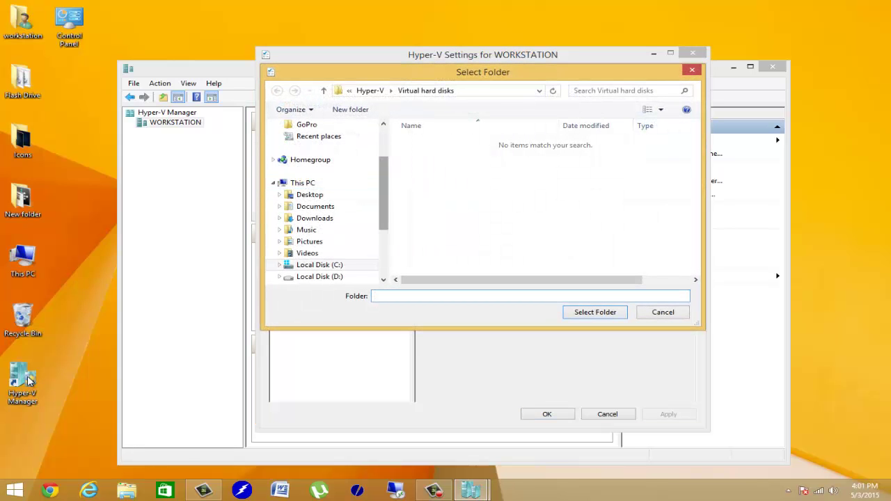
pyautogui.press('Up')
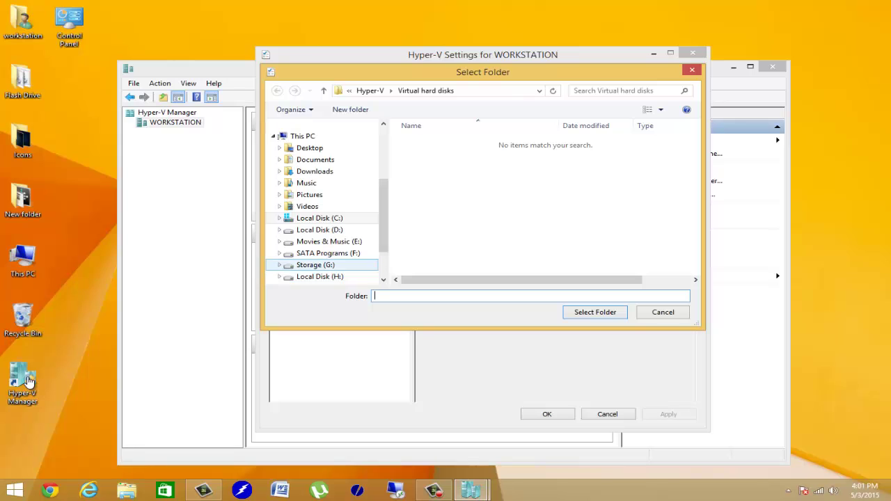
pyautogui.press('Down')
pyautogui.press('Down')
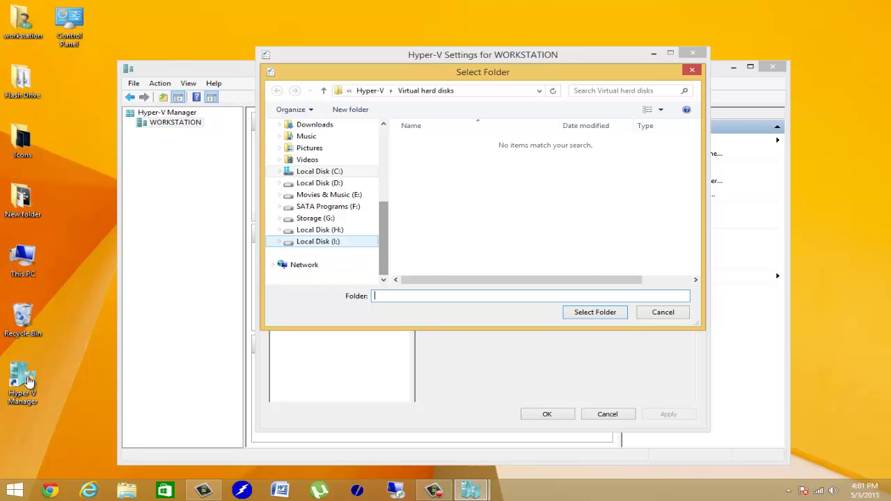
pyautogui.press('Up')
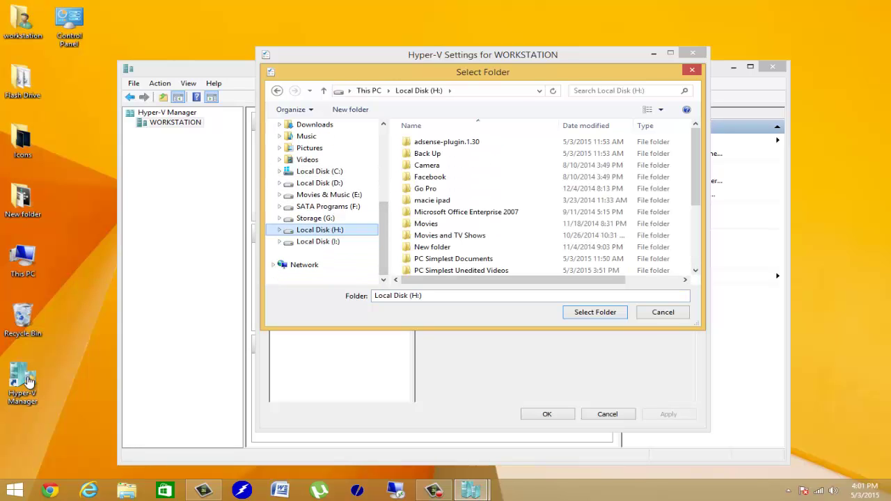
pyautogui.press('Up')
pyautogui.press('Up')
pyautogui.press('Up')
pyautogui.press('Up')
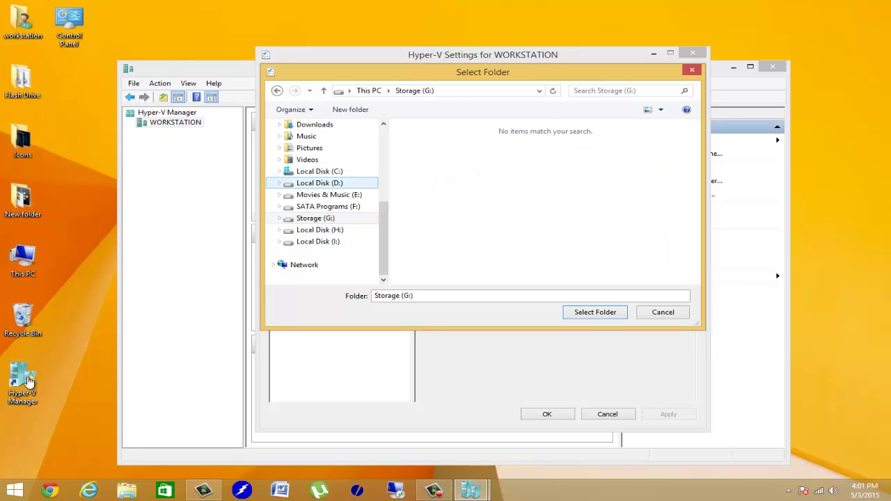
pyautogui.press('Down')
pyautogui.press('Down')
pyautogui.press('Down')
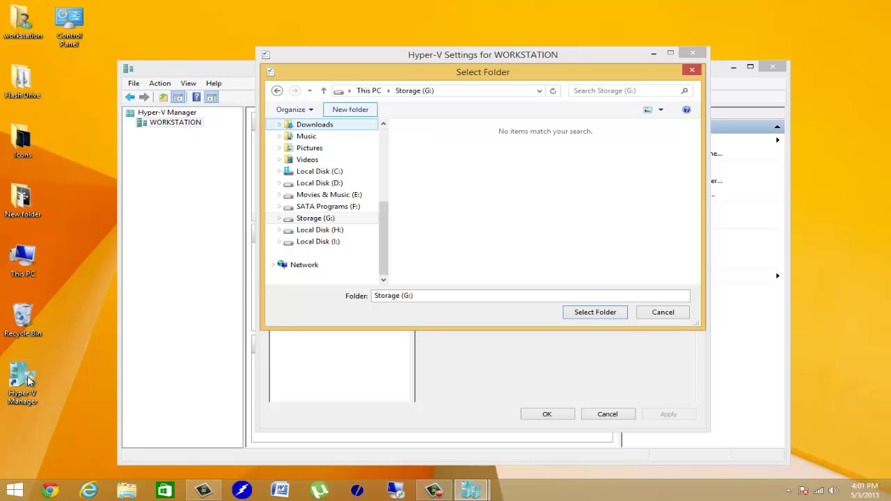
# - Create a folder named Hyper-V on the G: drive and set it as the default virtual hard disk folder
pyautogui.click(351, 109)
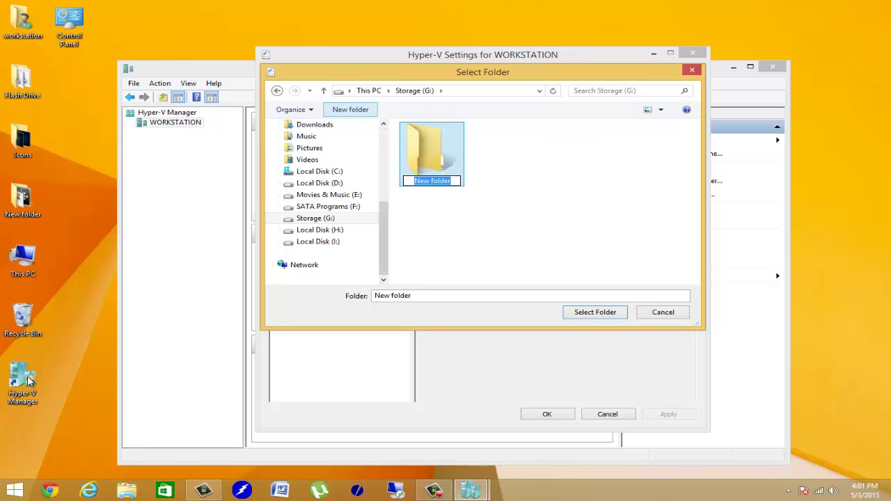
pyautogui.write('Hyper-V')
pyautogui.press('Return')
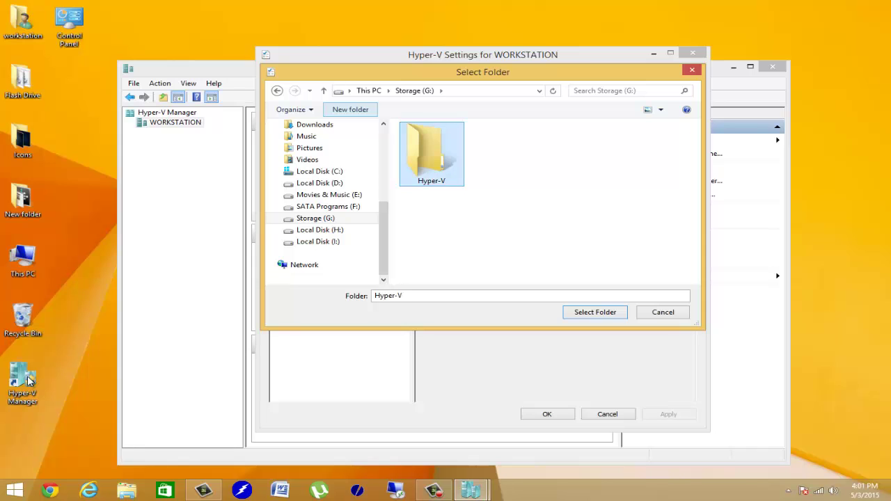
pyautogui.press('Return')
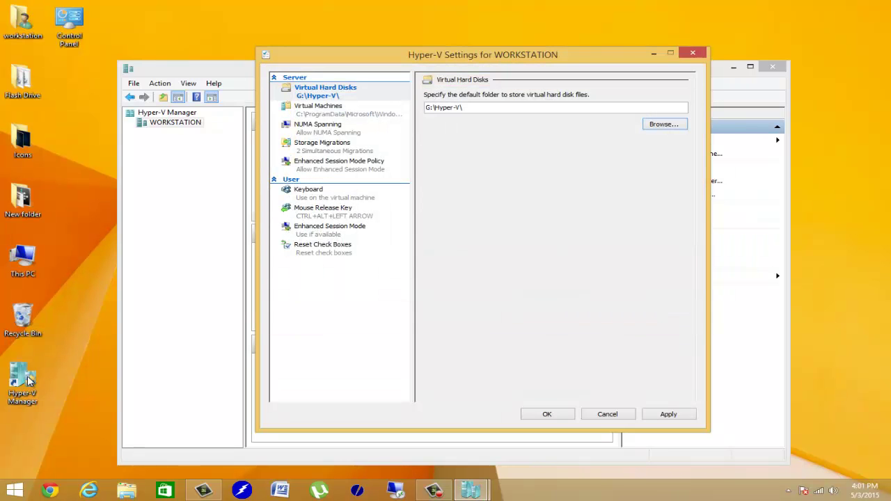
# - Browse to the Storage (G:) drive for the default virtual machine configuration folder
pyautogui.press('Down')
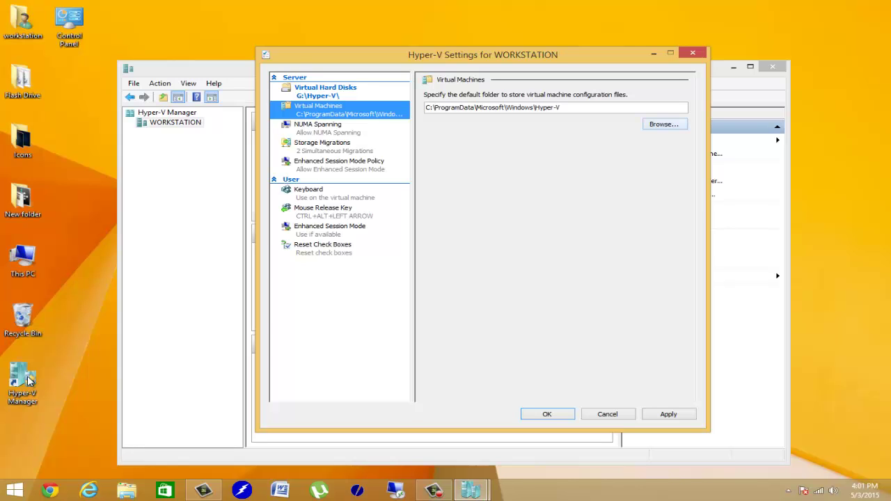
pyautogui.click(665, 124)
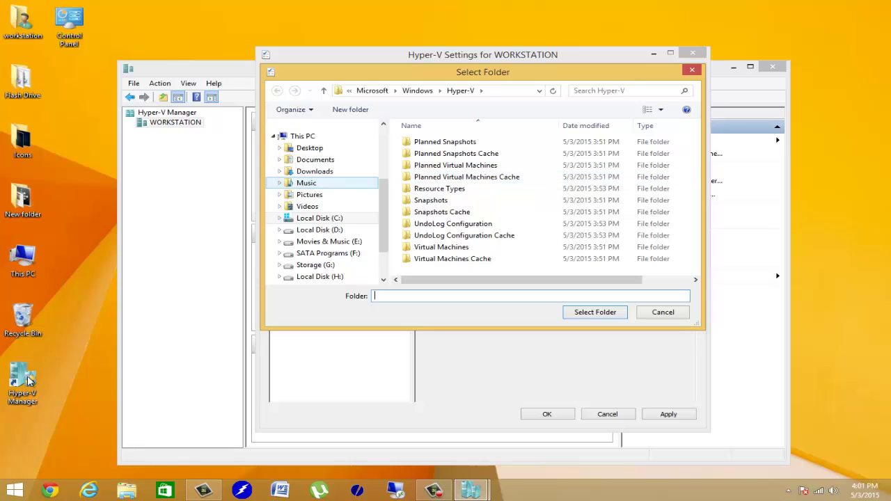
pyautogui.press('Down')
pyautogui.press('Down')
pyautogui.press('Down')
pyautogui.press('Down')
pyautogui.press('Down')
pyautogui.press('Down')
pyautogui.press('Down')
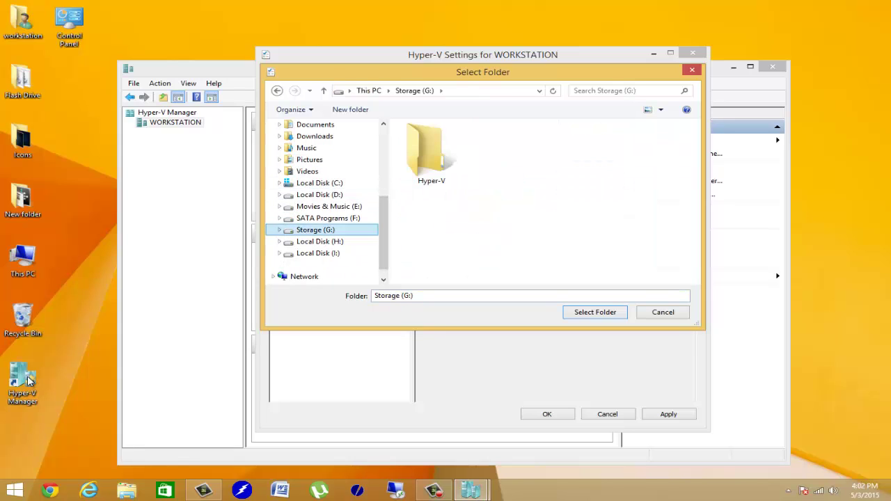
# - Set a new G: drive folder named Hyper-V Config Files as the default virtual machine configuration folder and apply the settings
pyautogui.hotkey('ctrl', 'shift', 'n')
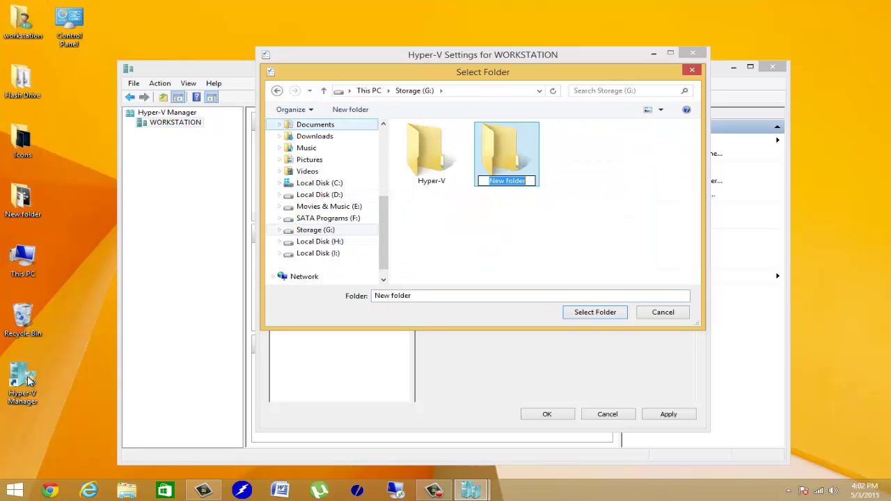
pyautogui.write('Hyper-V')
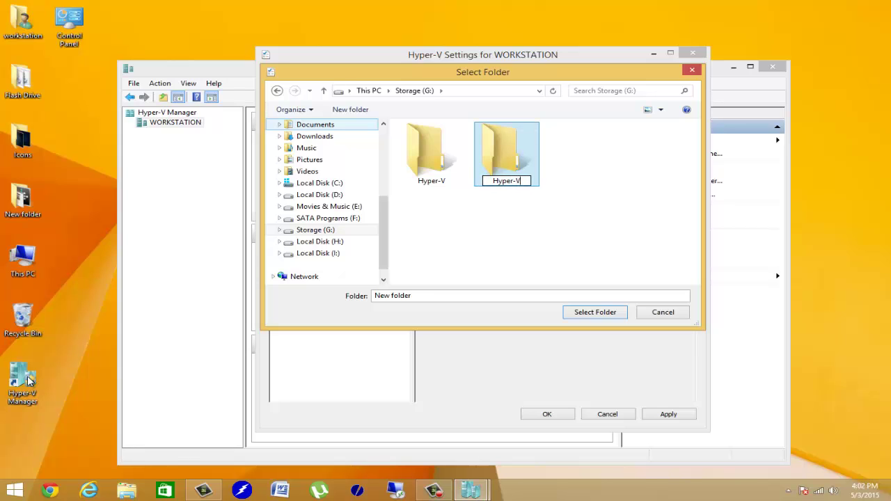
pyautogui.write(' Config Files')
pyautogui.press('Return')
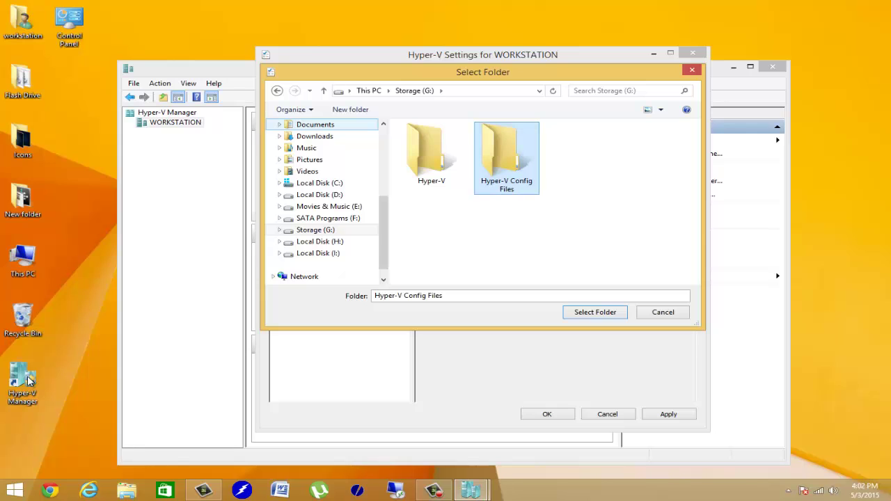
pyautogui.press('Return')
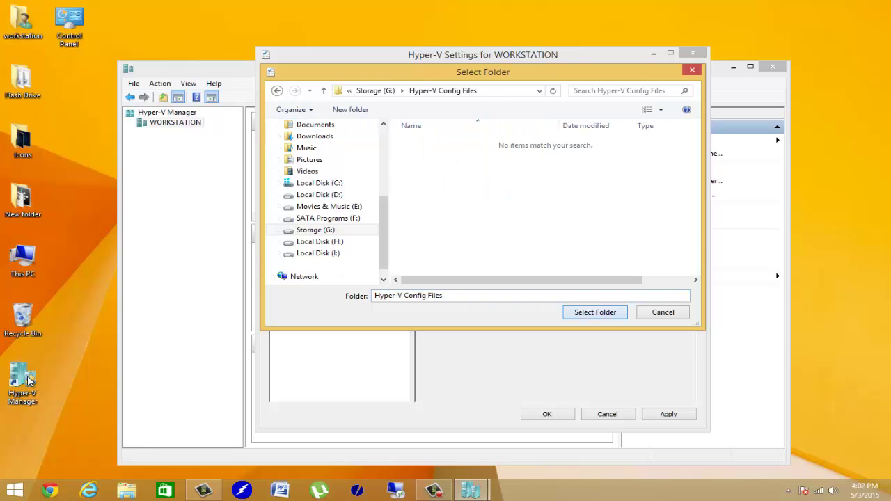
pyautogui.press('Return')
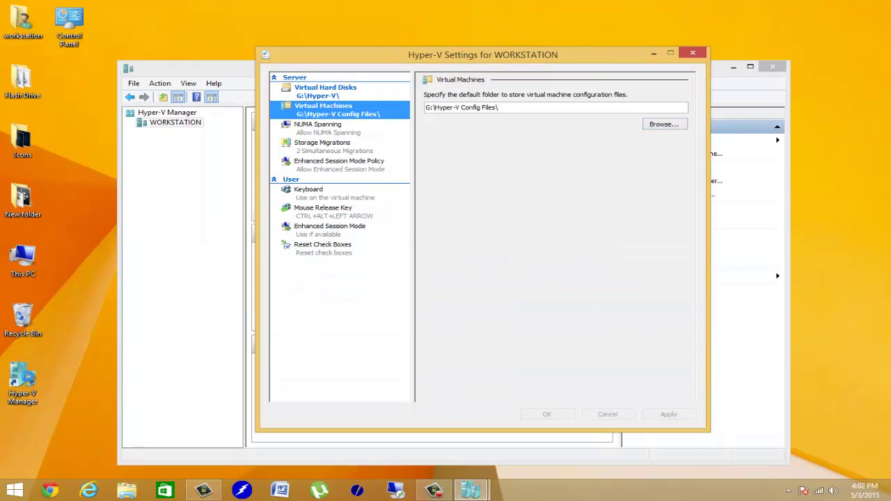
pyautogui.hotkey('alt', 'a')
pyautogui.press('Return')
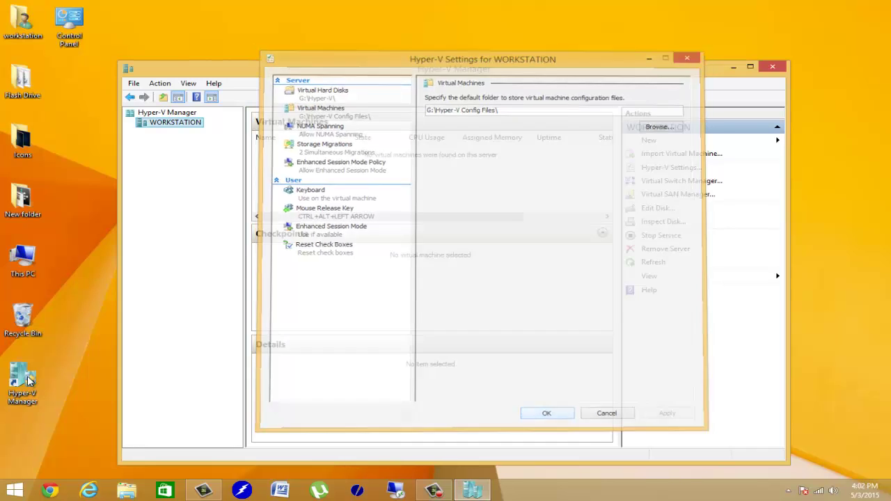